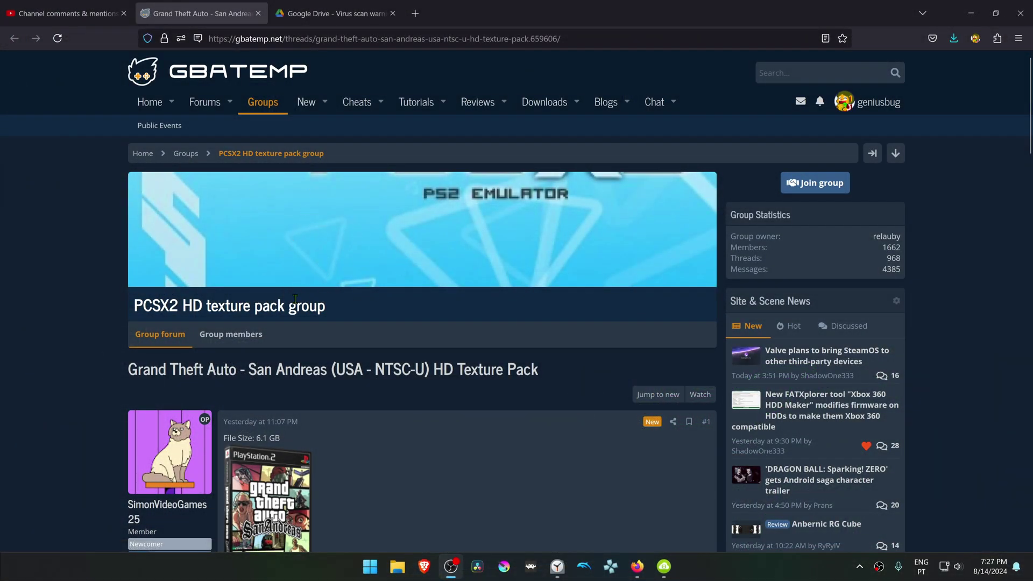
scroll(292, 300, "down", 2)
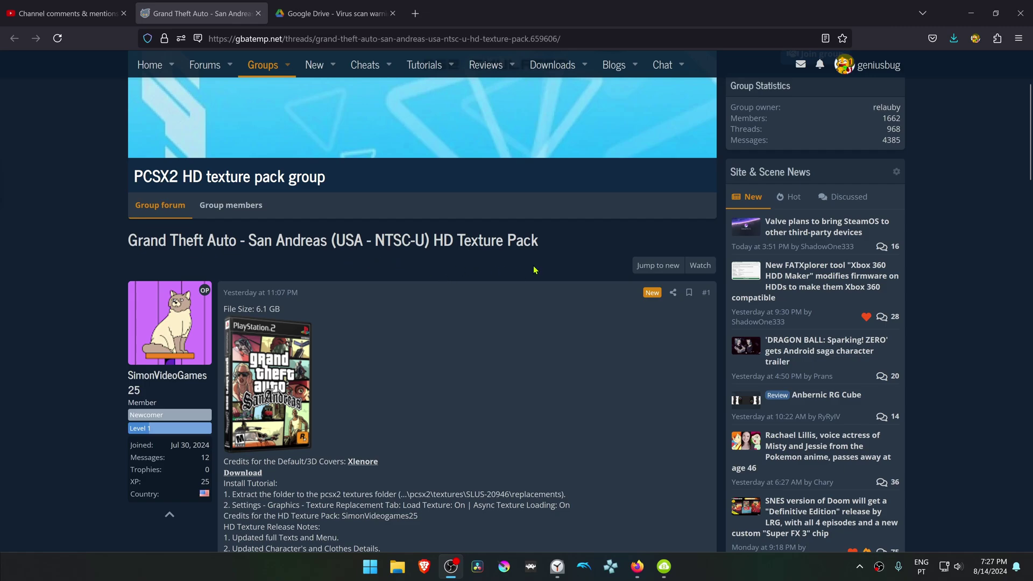
scroll(561, 260, "down", 3)
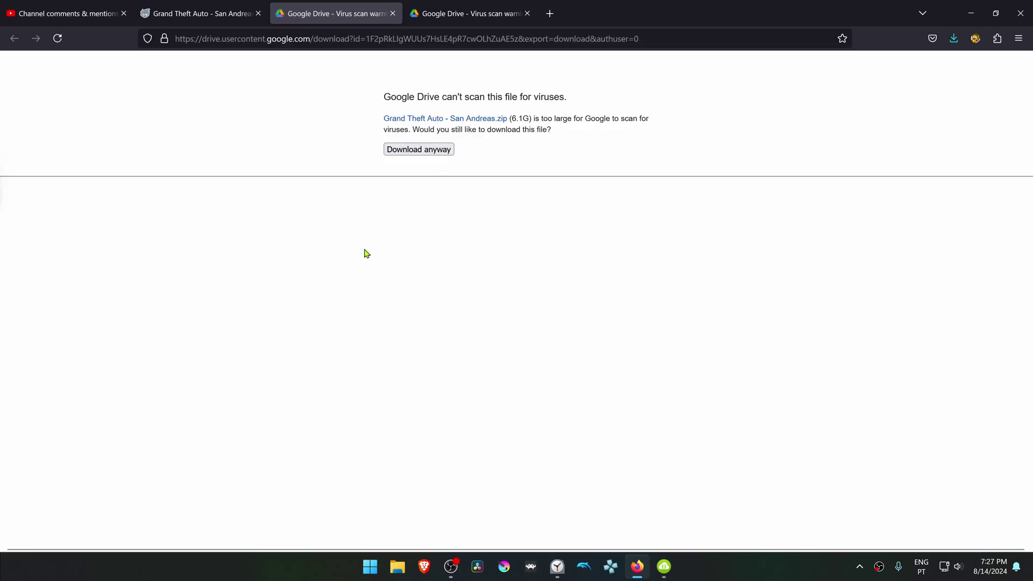
Download the 6.1 GB San Andreas texture zip despite the warning and save it to the Desktop.
left_click(421, 157)
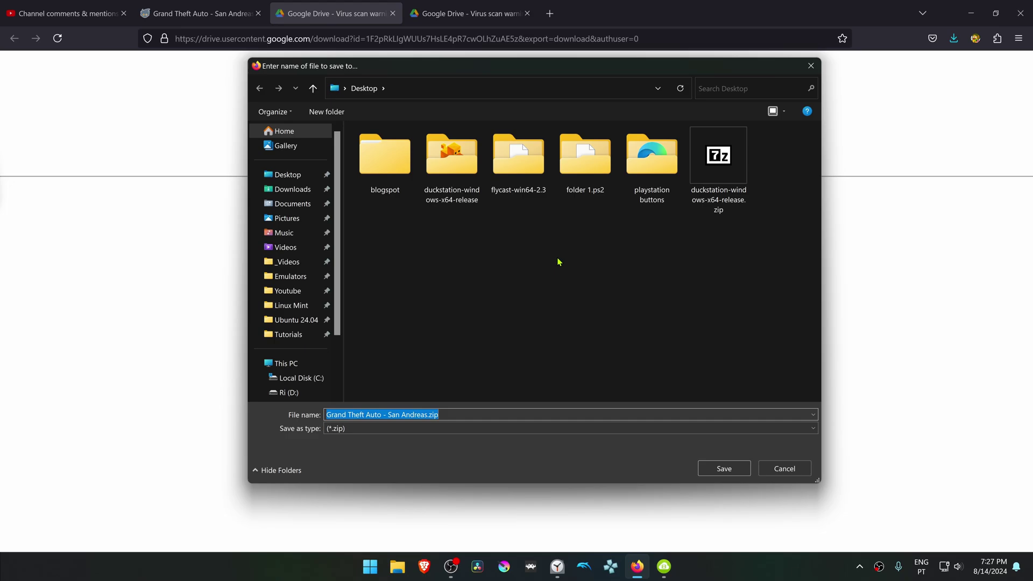
left_click(727, 470)
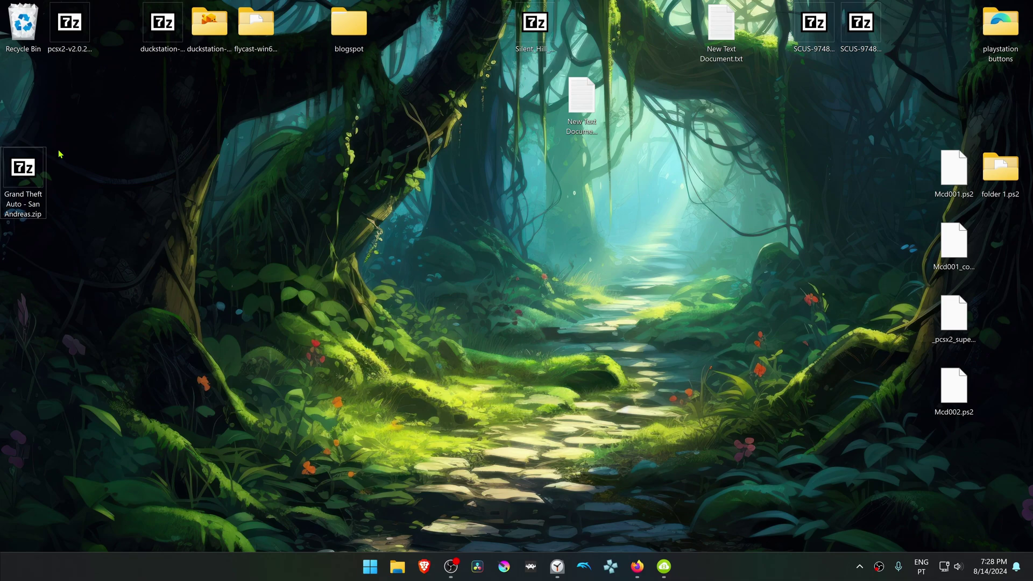
Extract the San Andreas zip on the Desktop with 7-Zip and cut its SLUS-20946 folder.
right_click(25, 170)
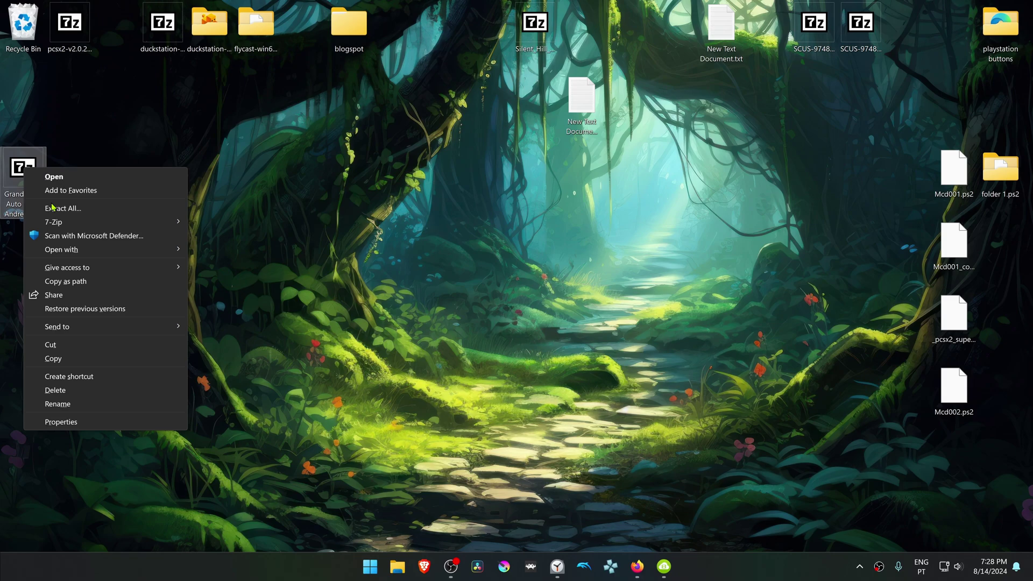
mouse_move(54, 222)
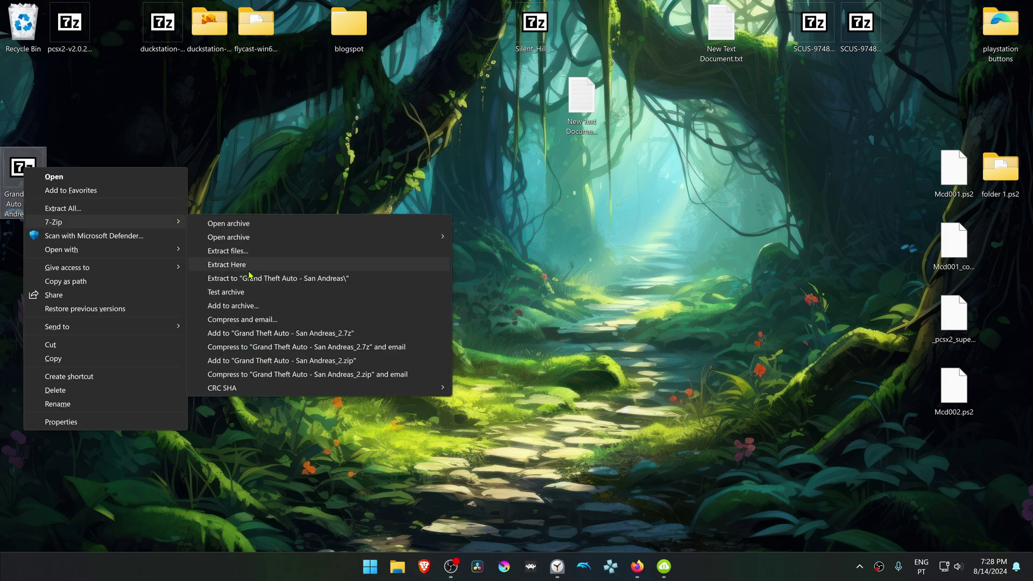
left_click(272, 266)
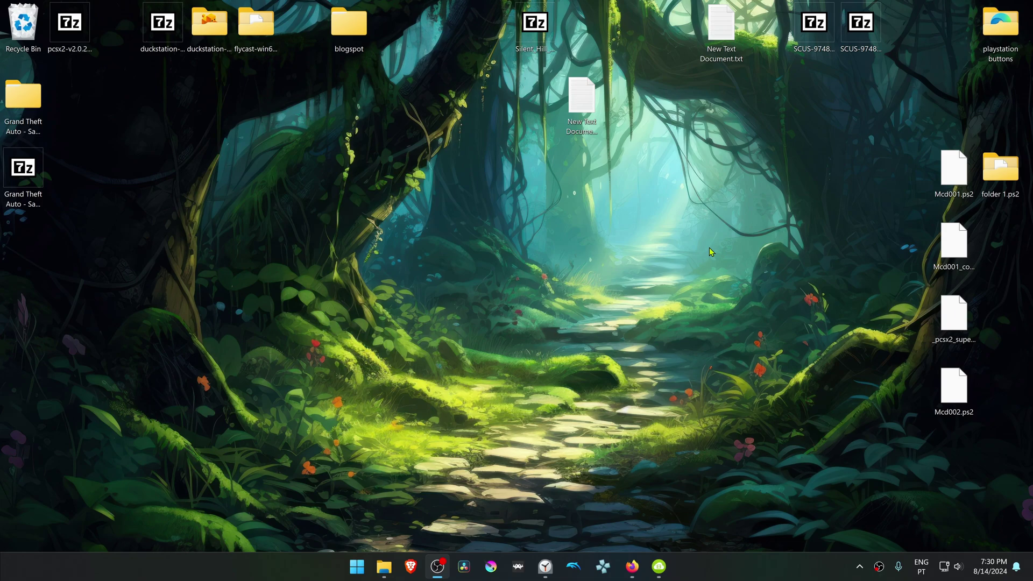
double_click(23, 101)
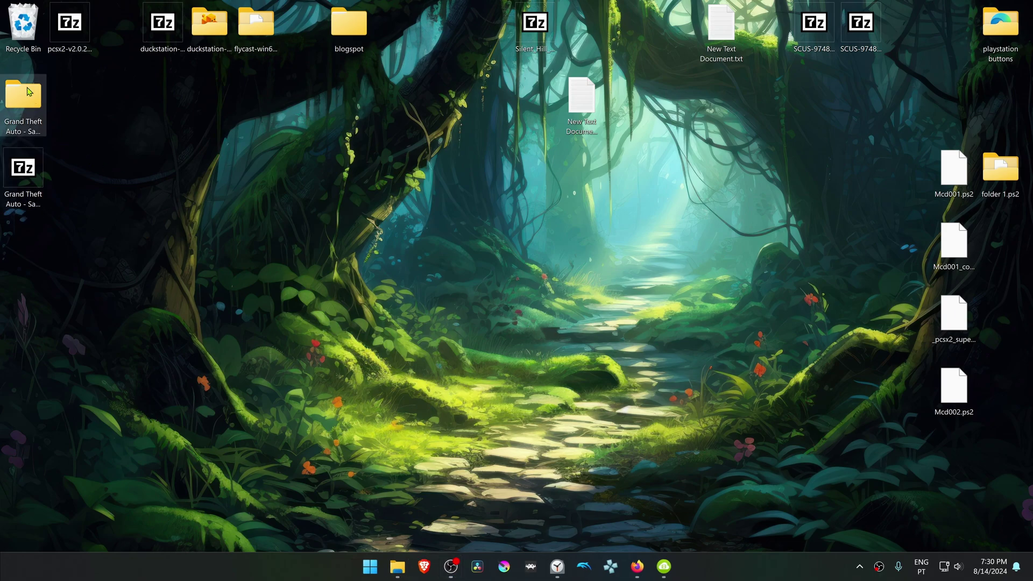
left_click(395, 197)
right_click(391, 200)
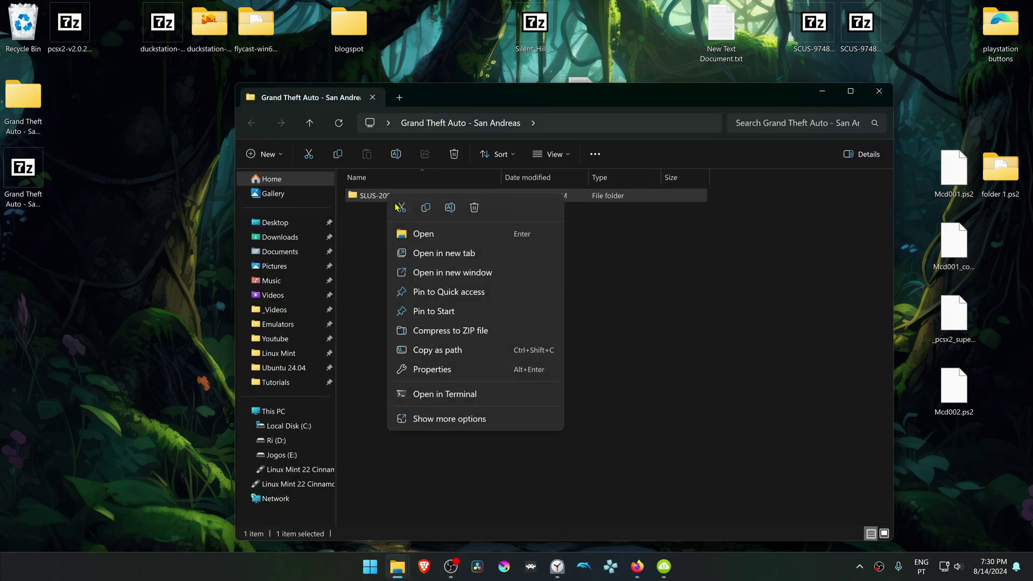
left_click(399, 209)
left_click(879, 90)
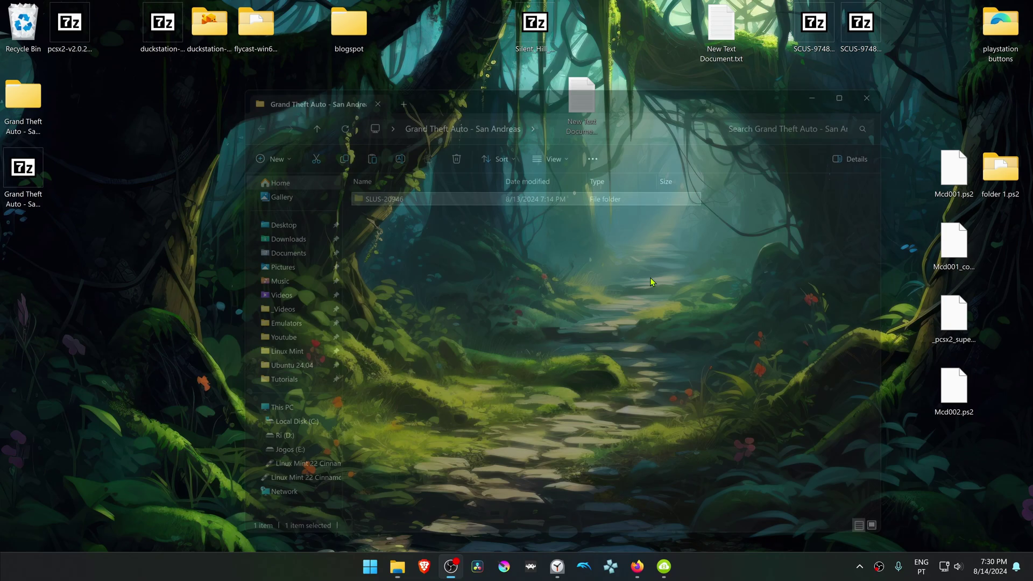
Paste SLUS-20946 into Documents\PCSX2\textures and confirm it sits beside SLUS-21442.
left_click(397, 565)
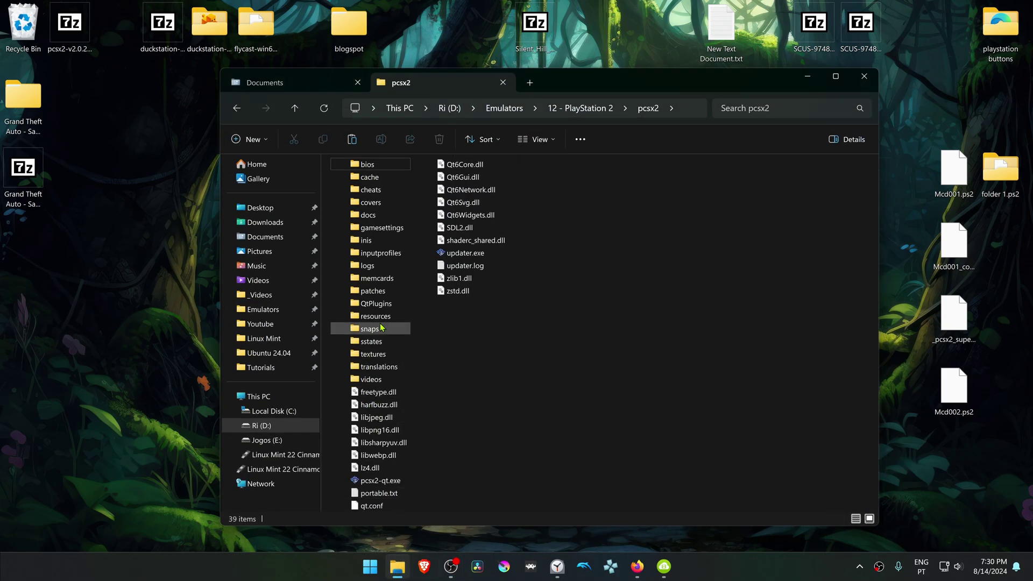
left_click(324, 90)
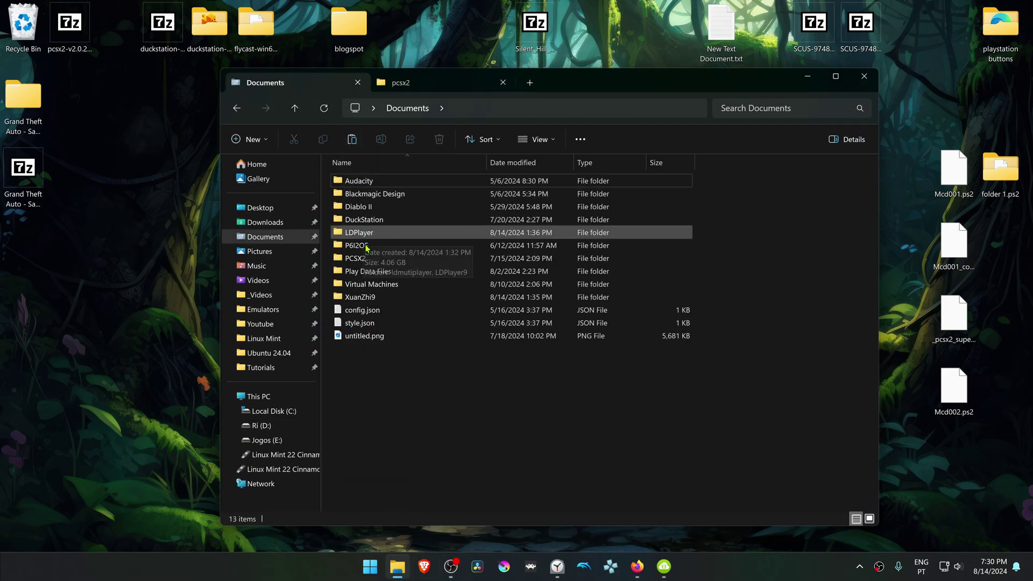
double_click(359, 259)
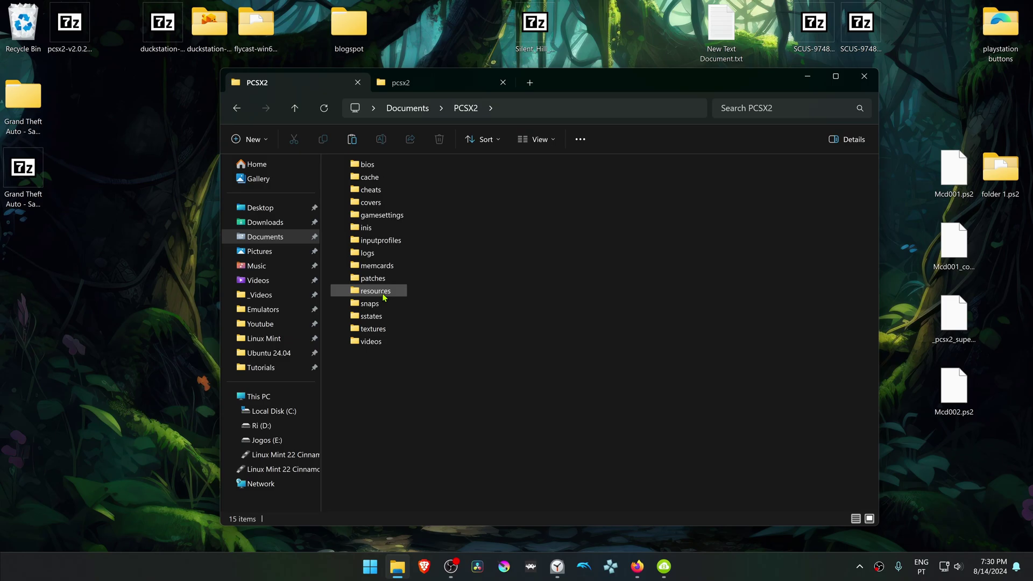
left_click(376, 331)
double_click(377, 333)
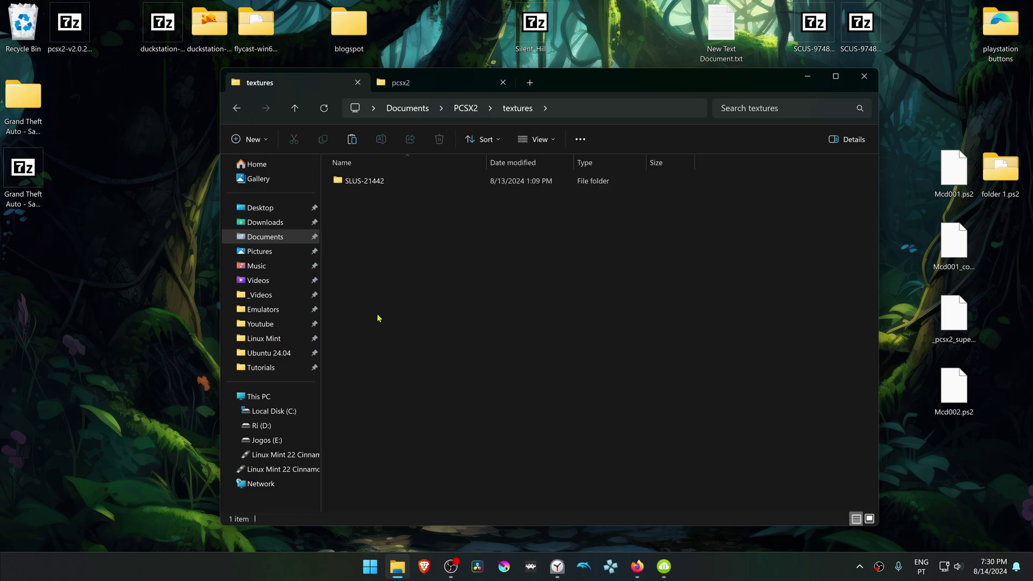
right_click(416, 306)
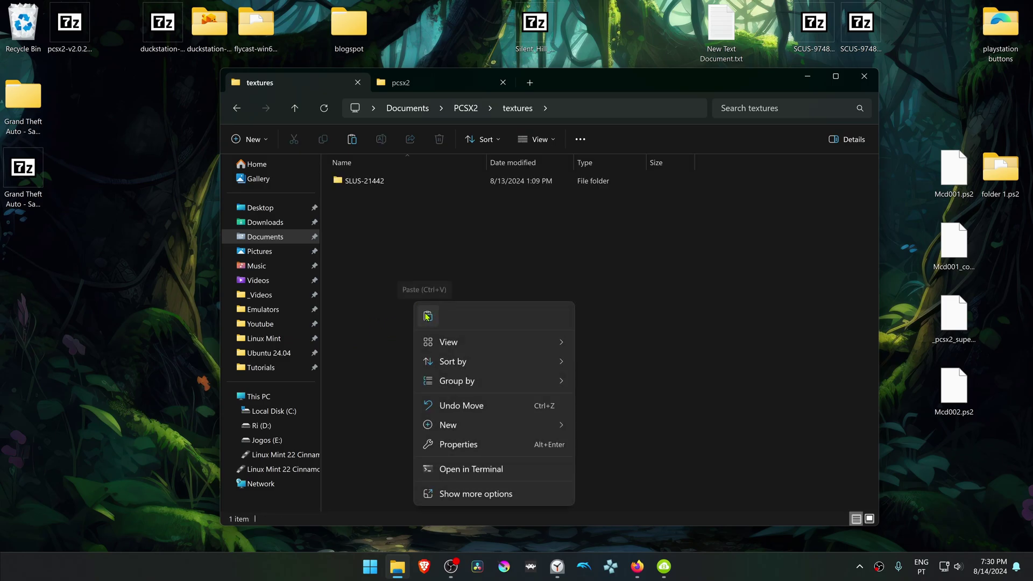
key("Escape")
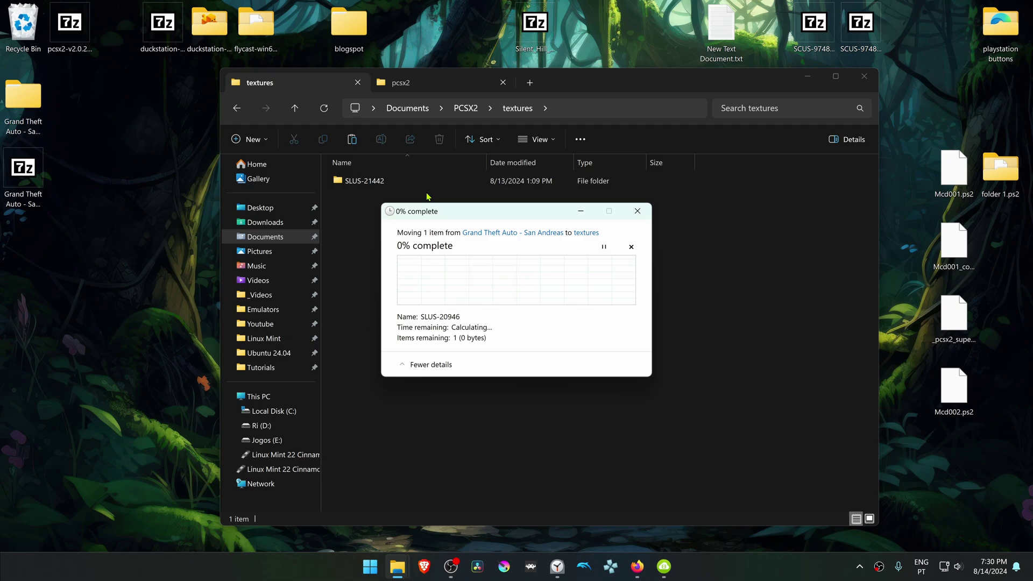
left_click(452, 85)
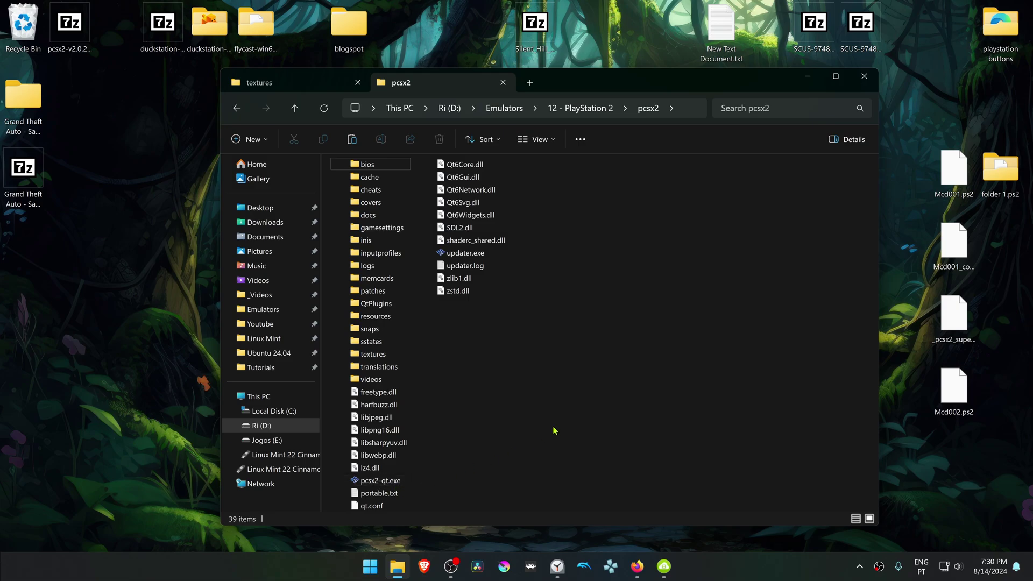
left_click(313, 84)
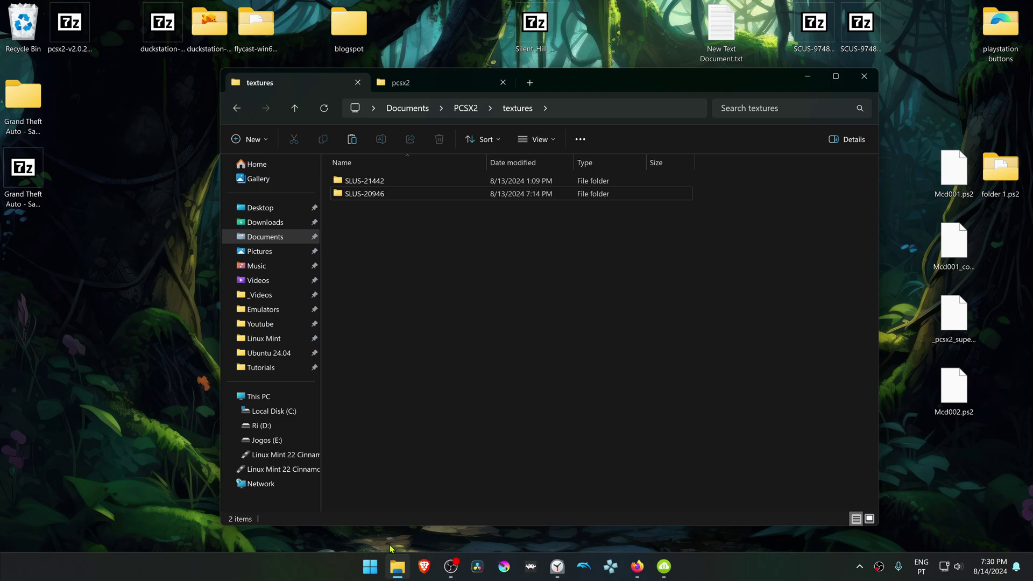
Launch PCSX2 and open Properties for Grand Theft Auto - San Andreas from the game list.
left_click(371, 567)
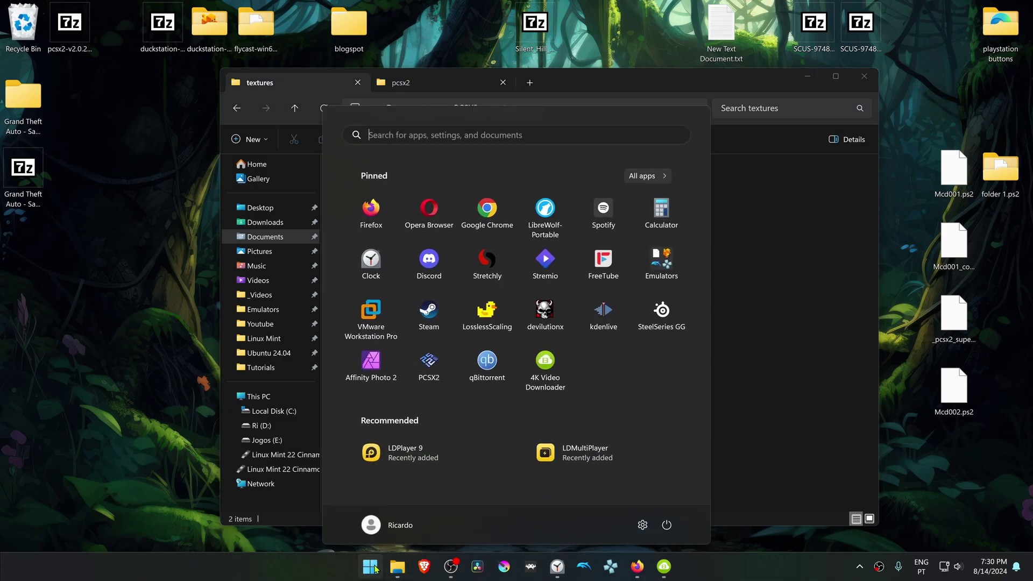
left_click(446, 363)
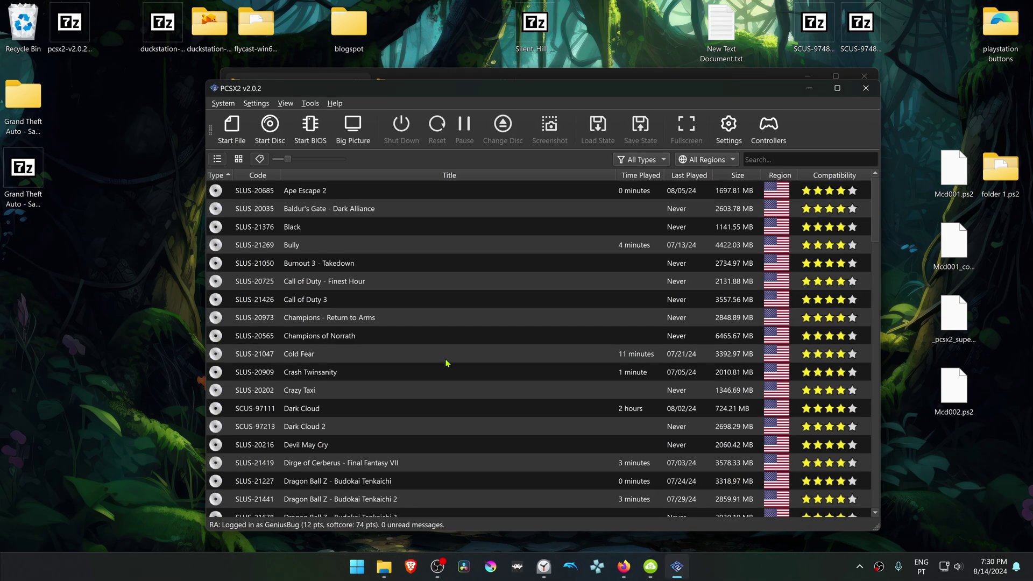
left_click(431, 370)
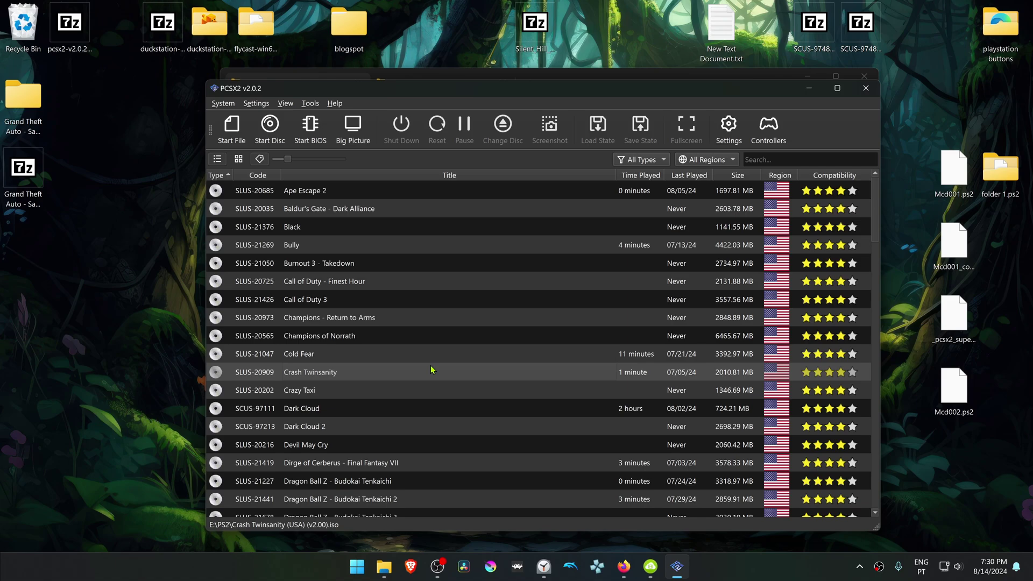
scroll(431, 369, "down", 3)
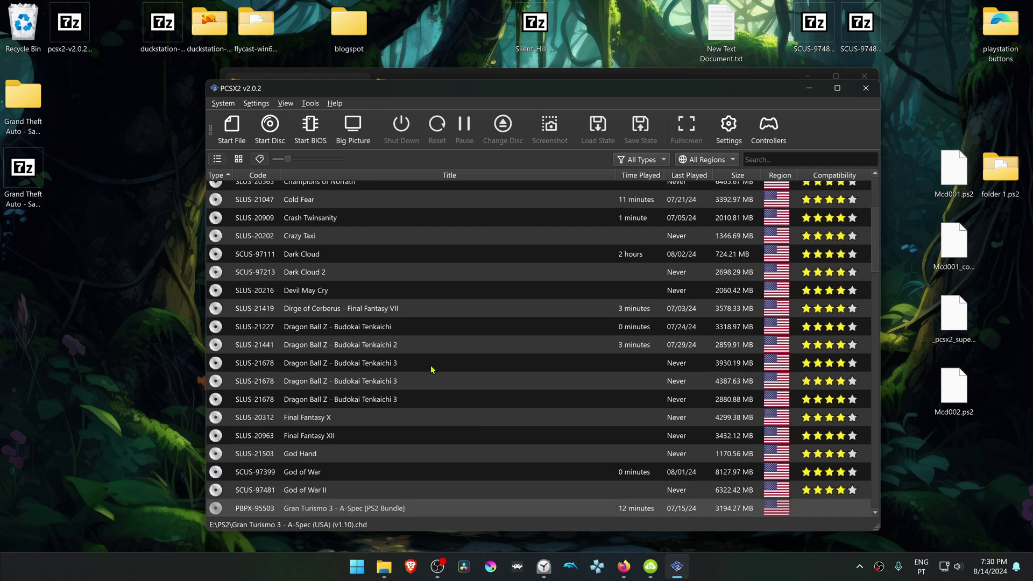
scroll(431, 370, "down", 3)
left_click(417, 386)
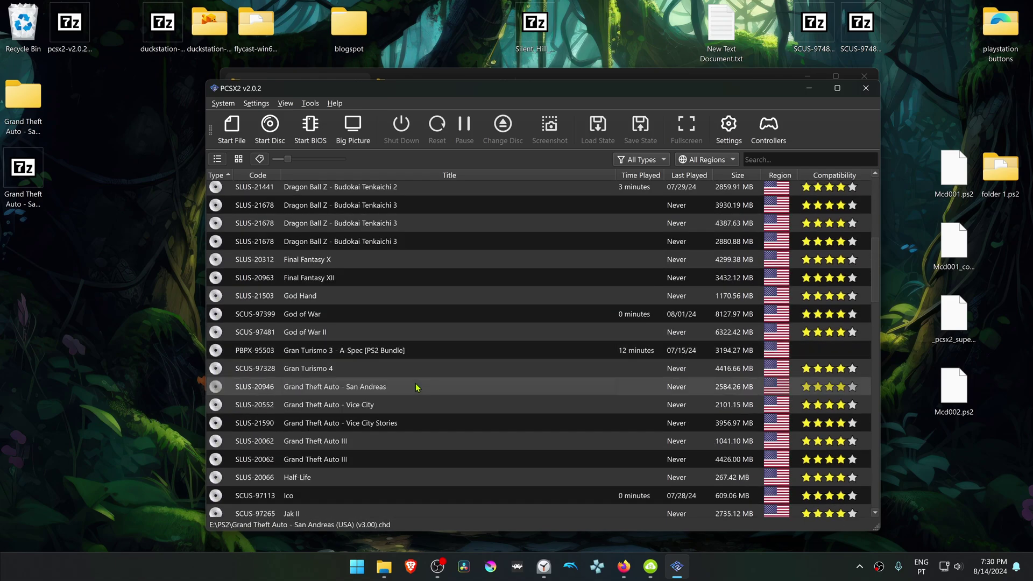
right_click(417, 387)
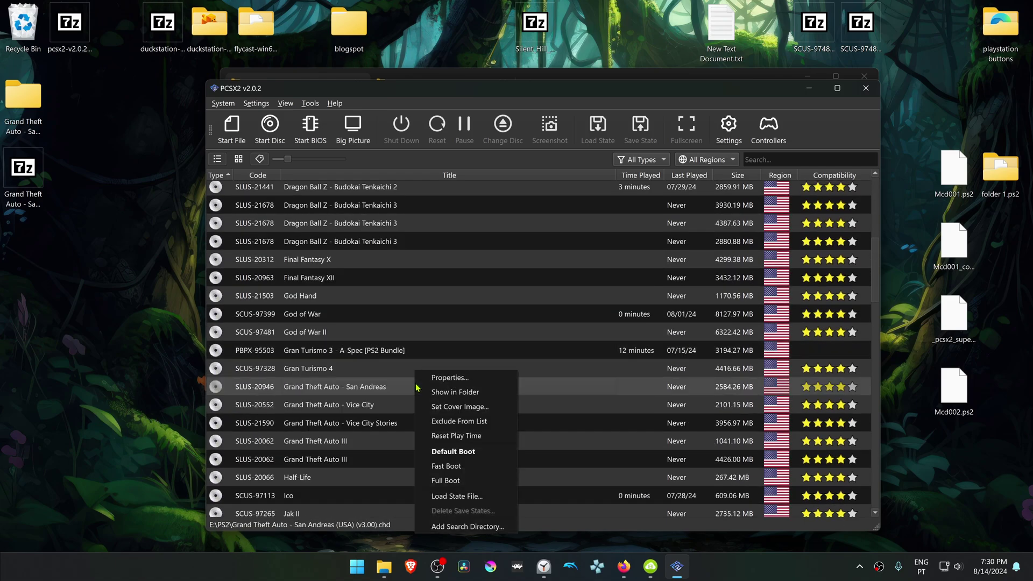
left_click(478, 379)
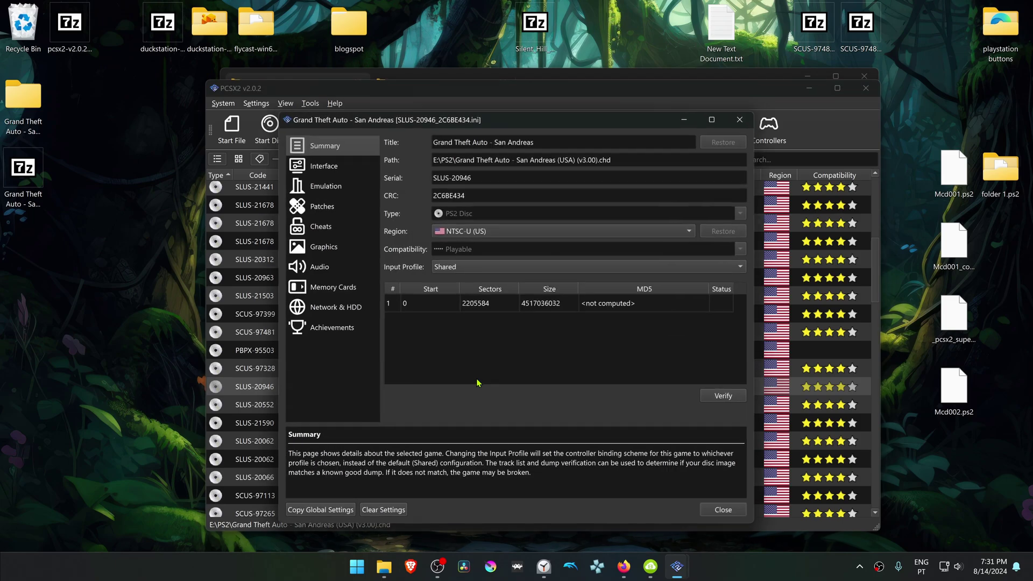
Set San Andreas to 12x Native resolution with manual hardware fixes, and enable texture replacement loading.
left_click(347, 249)
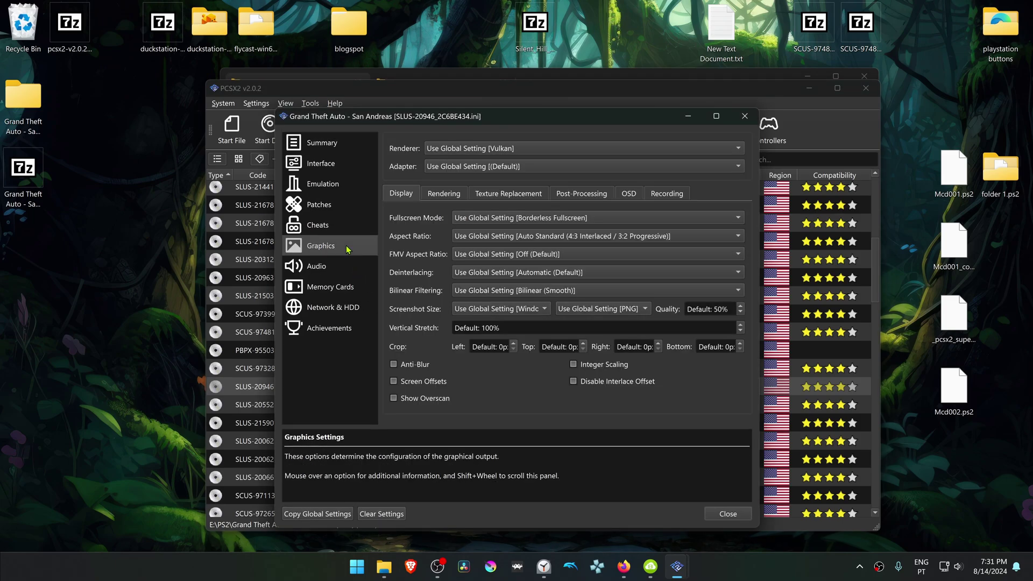
left_click(454, 197)
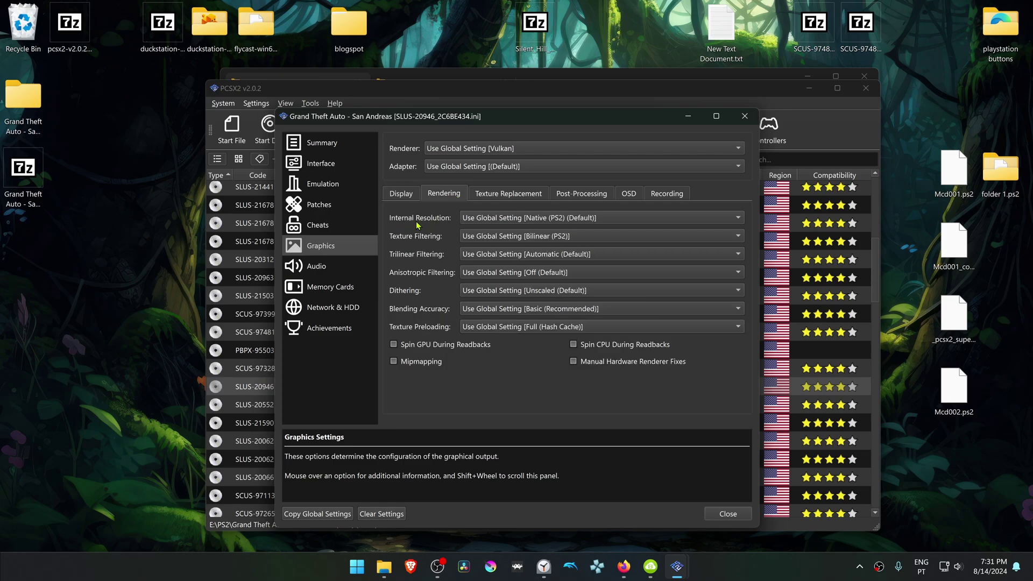
mouse_move(489, 223)
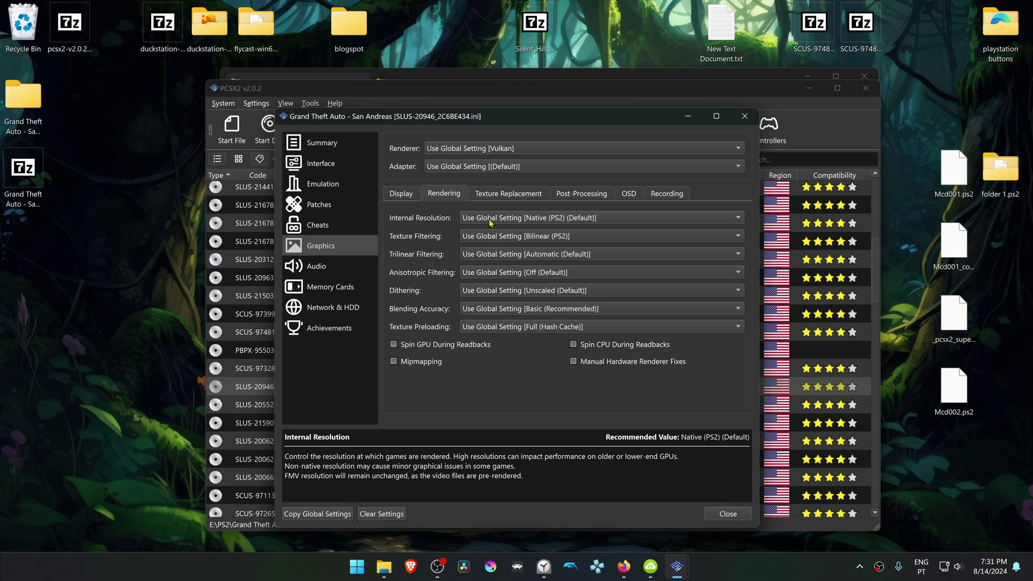
left_click(526, 218)
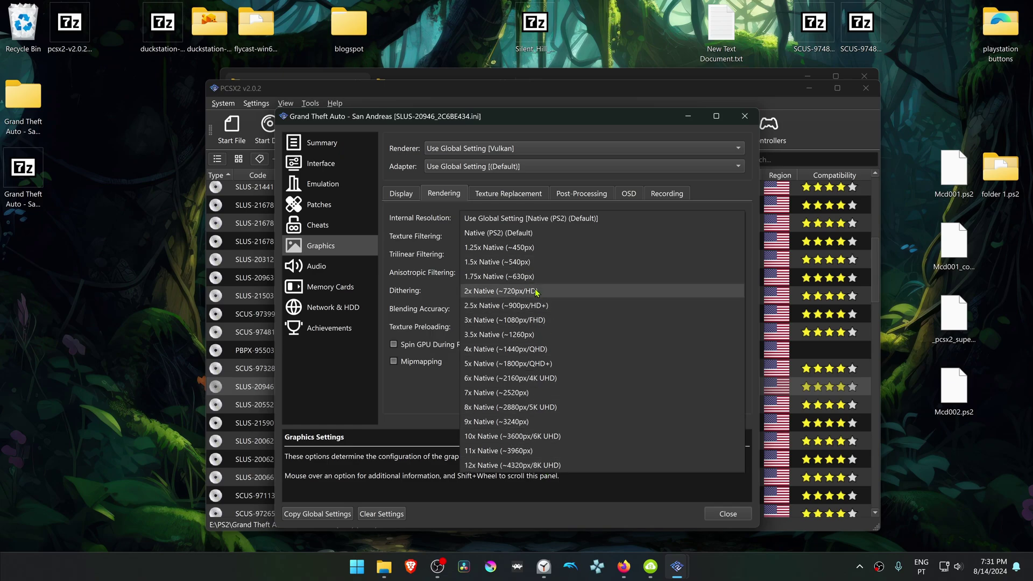
left_click(549, 467)
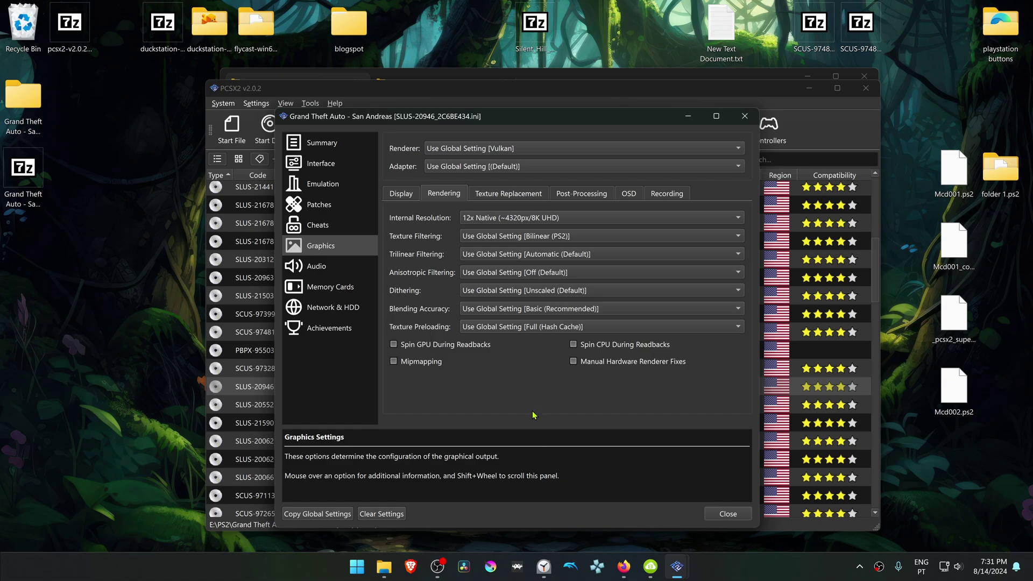
mouse_move(634, 362)
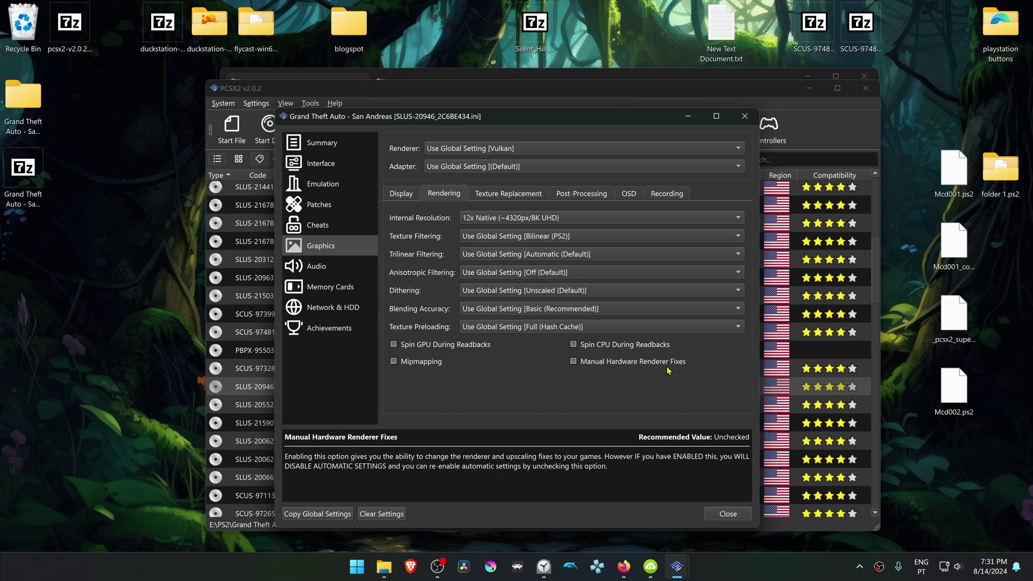
left_click(585, 362)
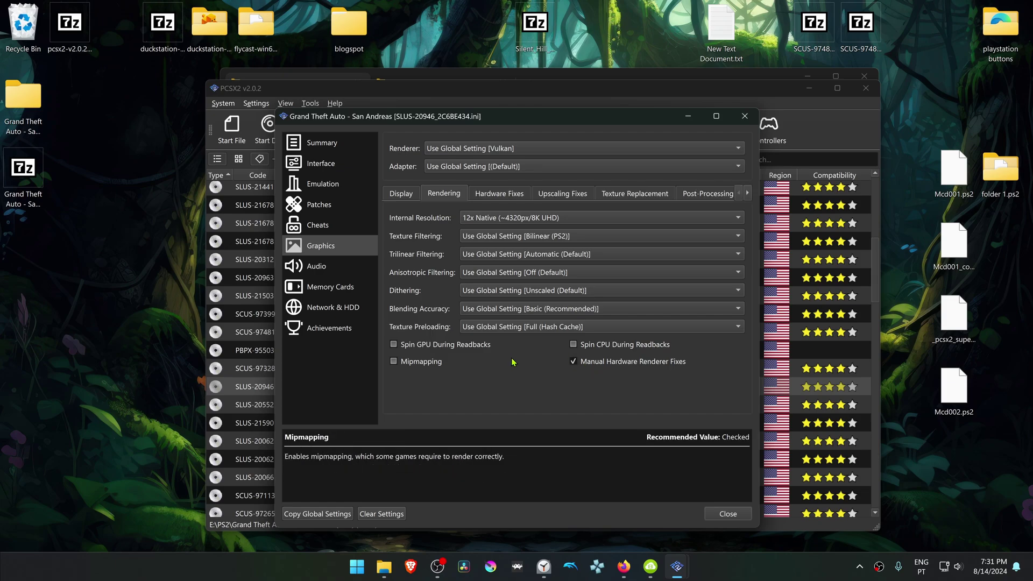
left_click(639, 194)
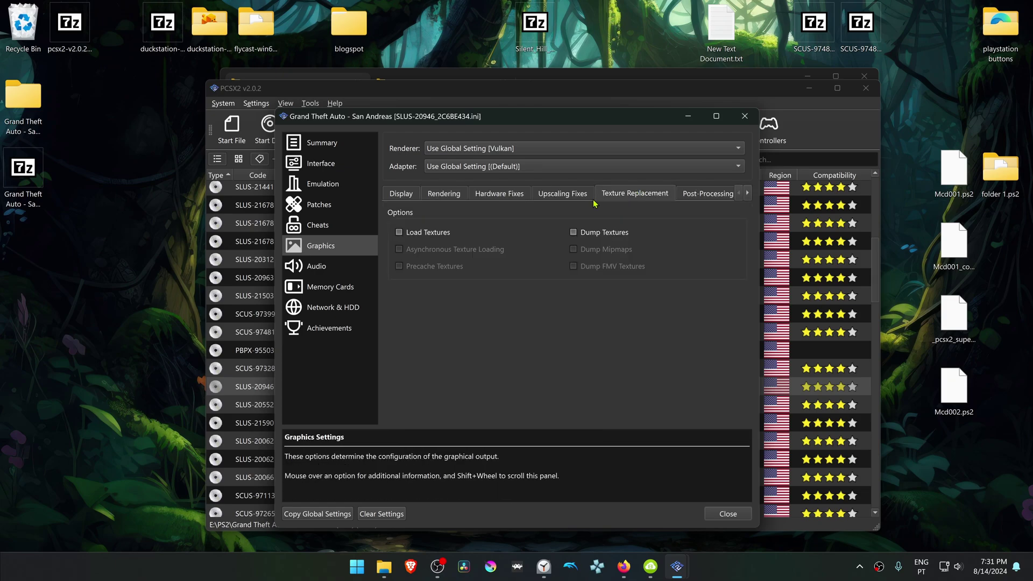
left_click(434, 238)
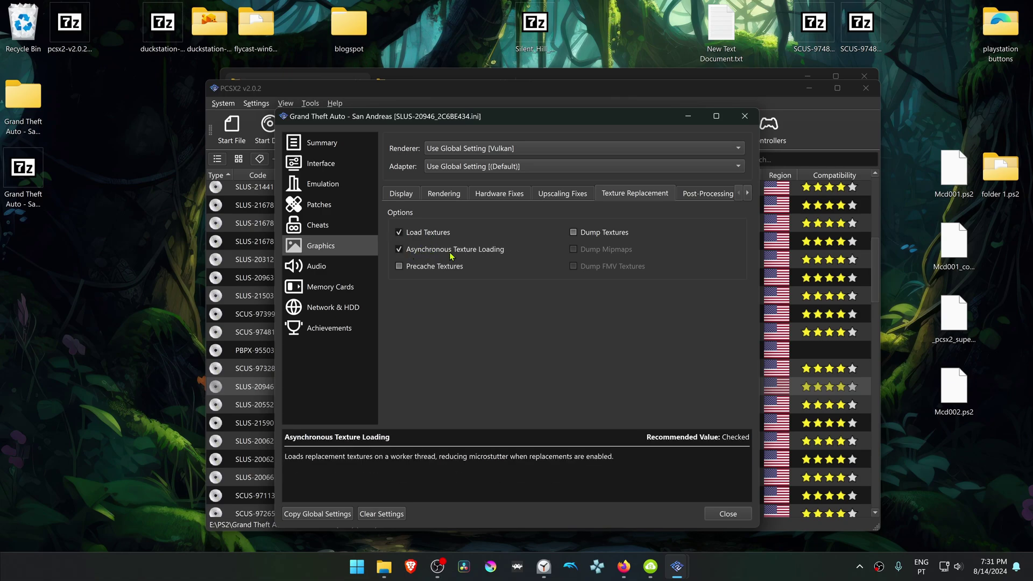
Set Auto Flush to Enabled (Sprites Only), Skip Draw Range to 7 and 3, then close settings.
left_click(508, 199)
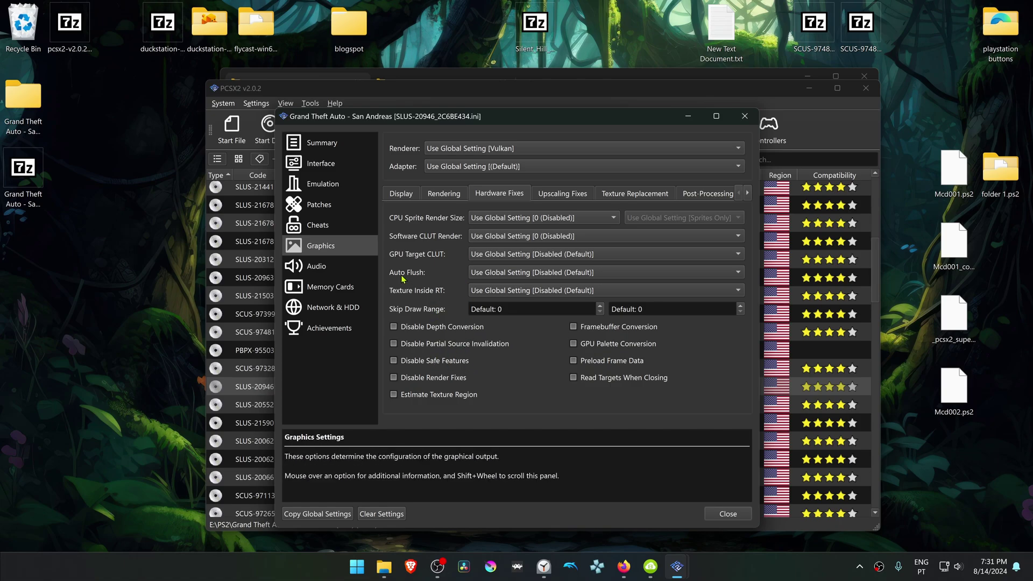
left_click(516, 275)
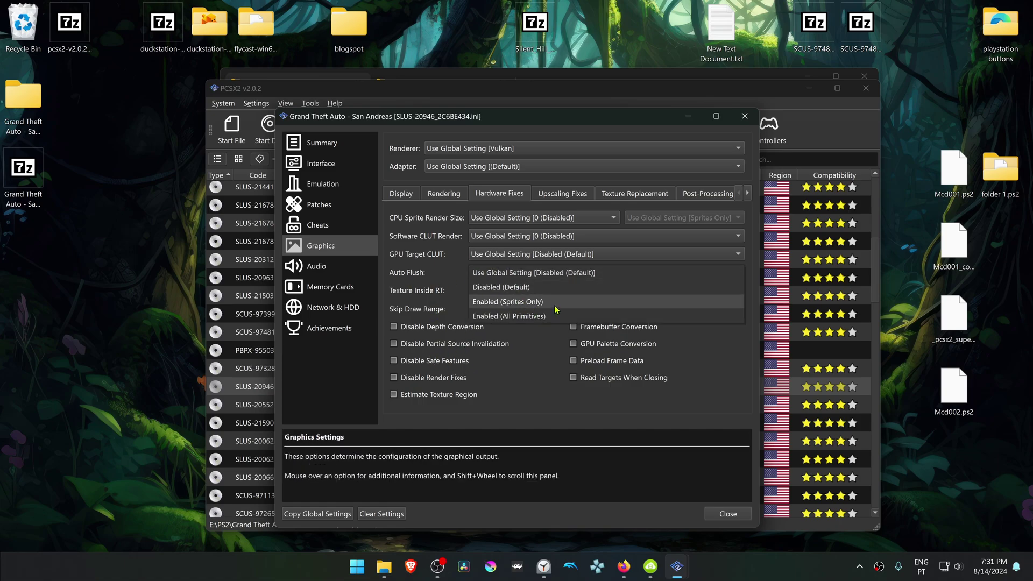
left_click(556, 303)
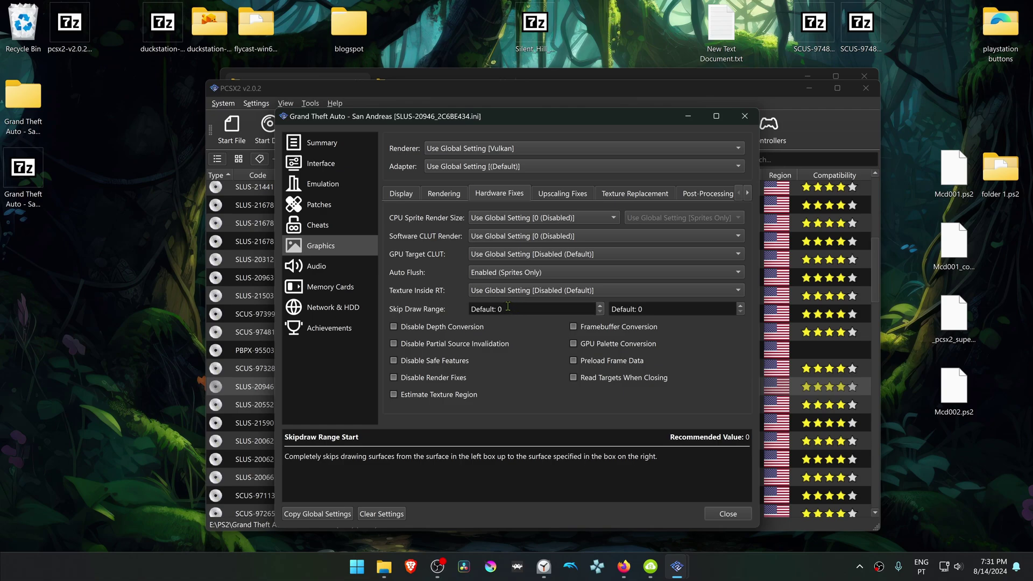
left_click_drag(503, 309, 465, 308)
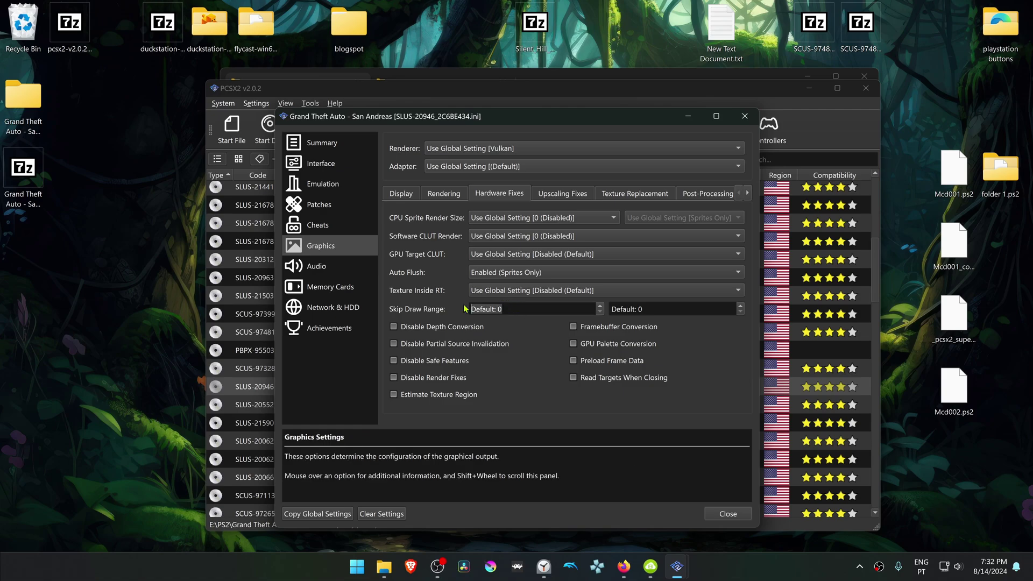
type("70")
key("BackSpace")
left_click(658, 310)
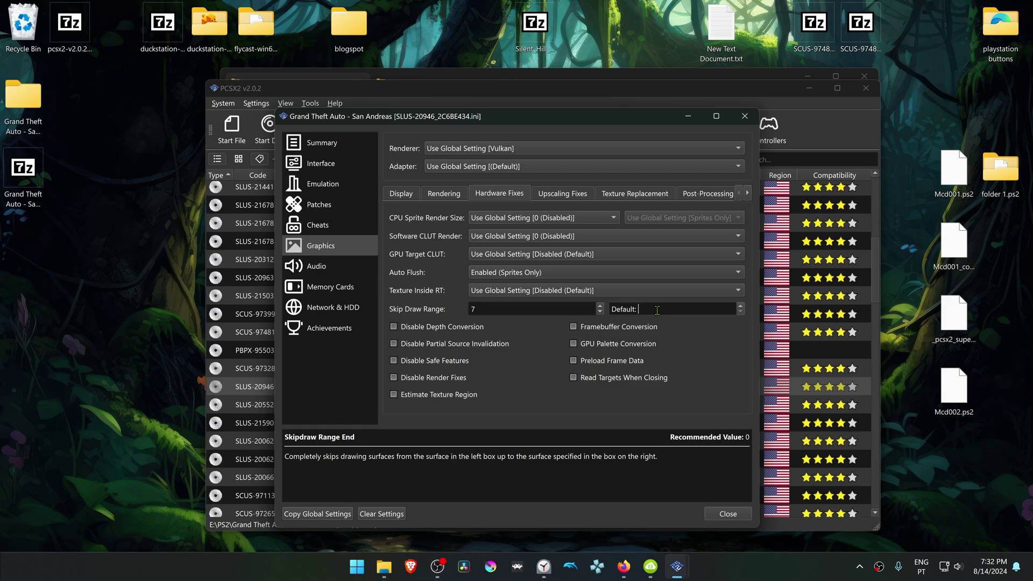
type("3")
left_click(741, 516)
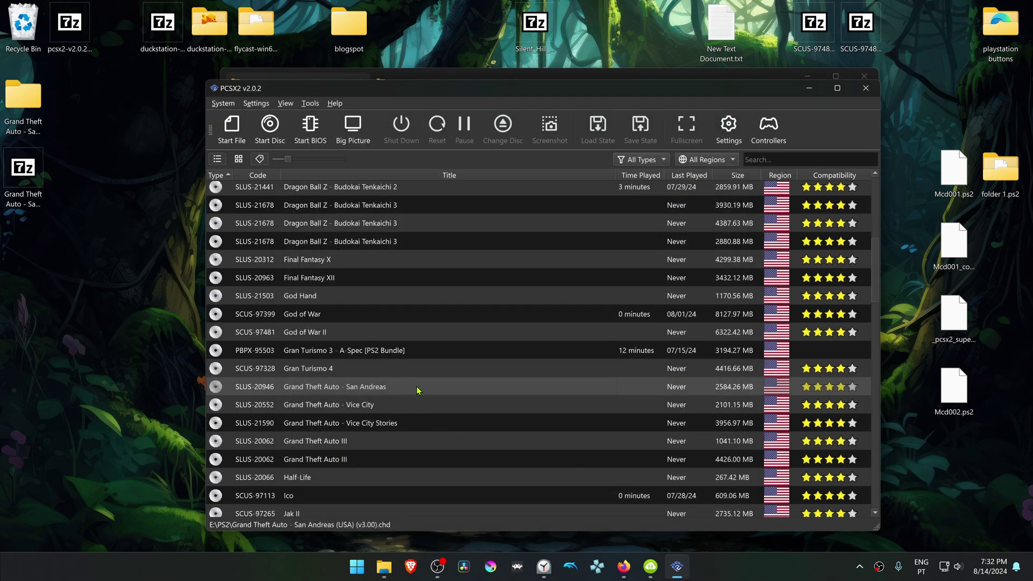
Boot Grand Theft Auto - San Andreas from the PCSX2 game list.
double_click(417, 391)
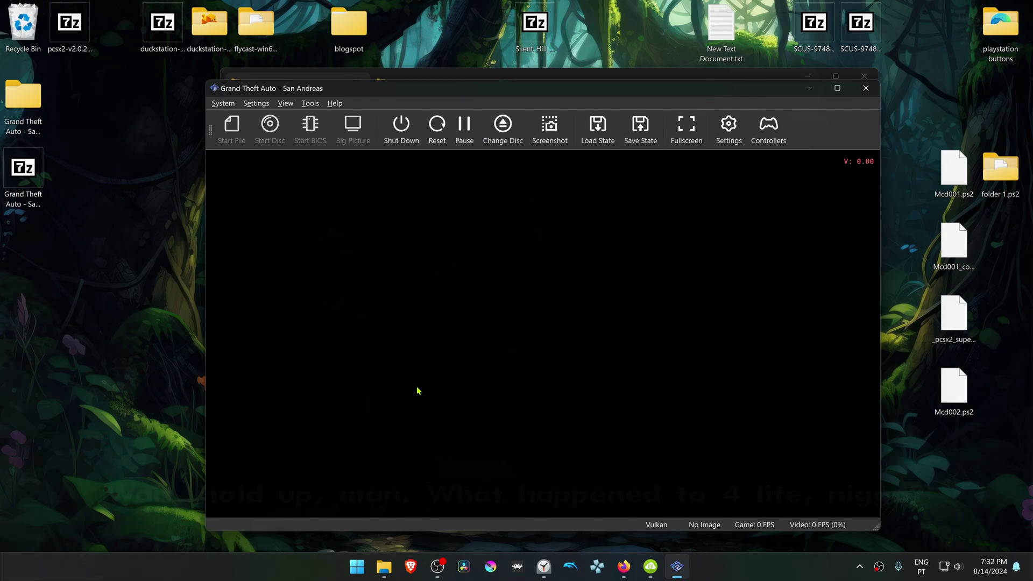